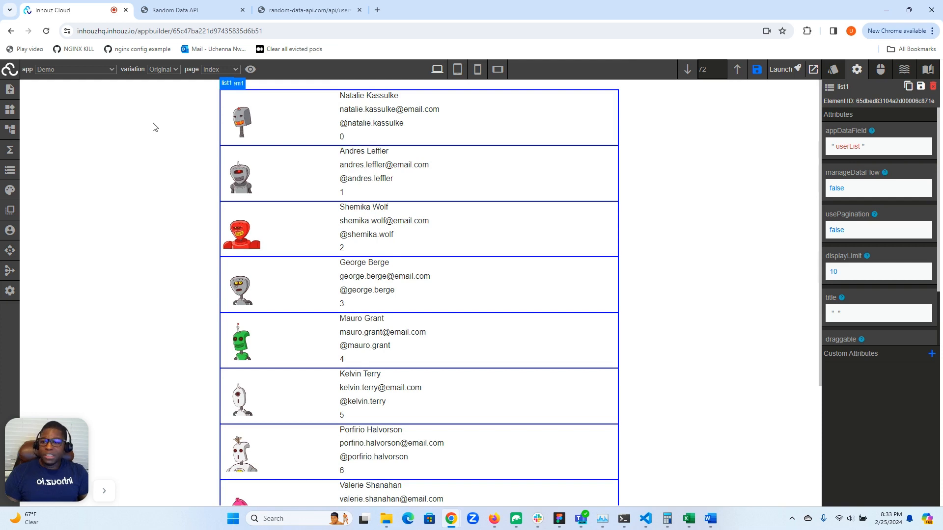
Examine the Random Data API site, its users endpoint output, and the app's userList JSON data
click(175, 11)
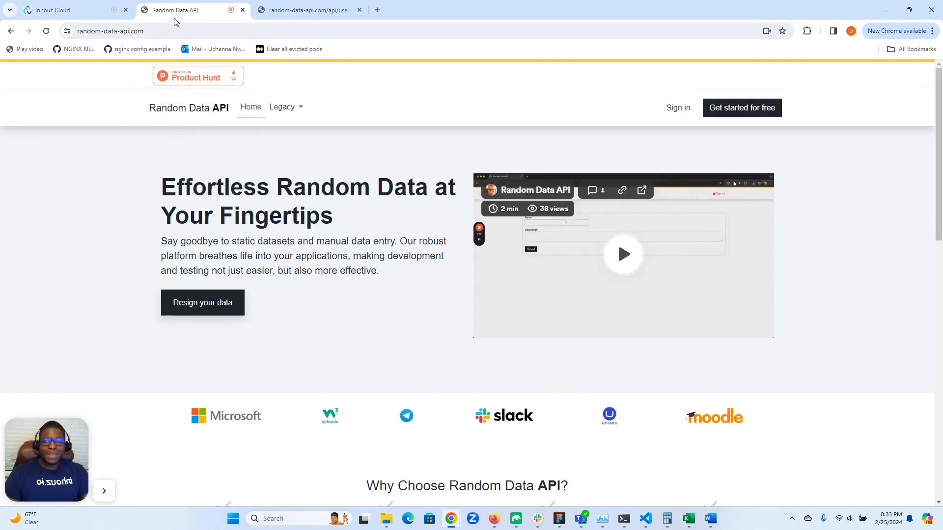
click(346, 13)
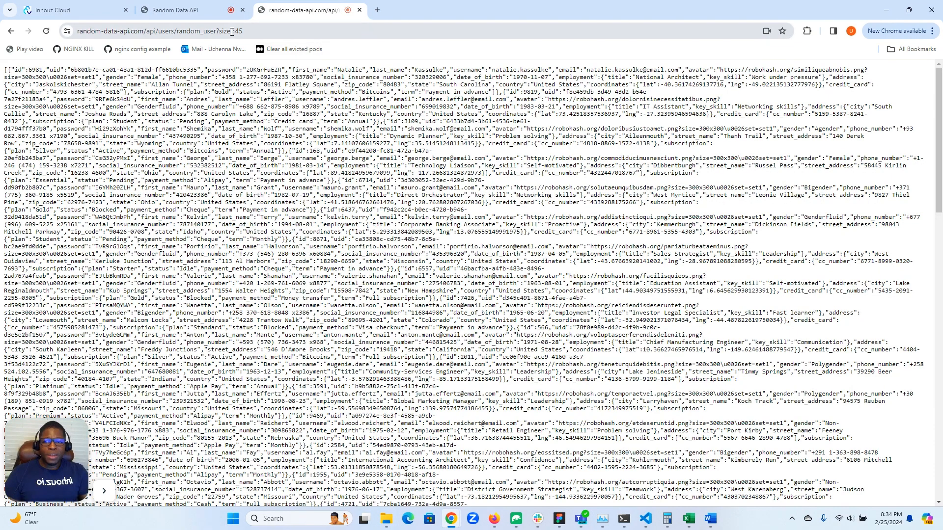
click(74, 10)
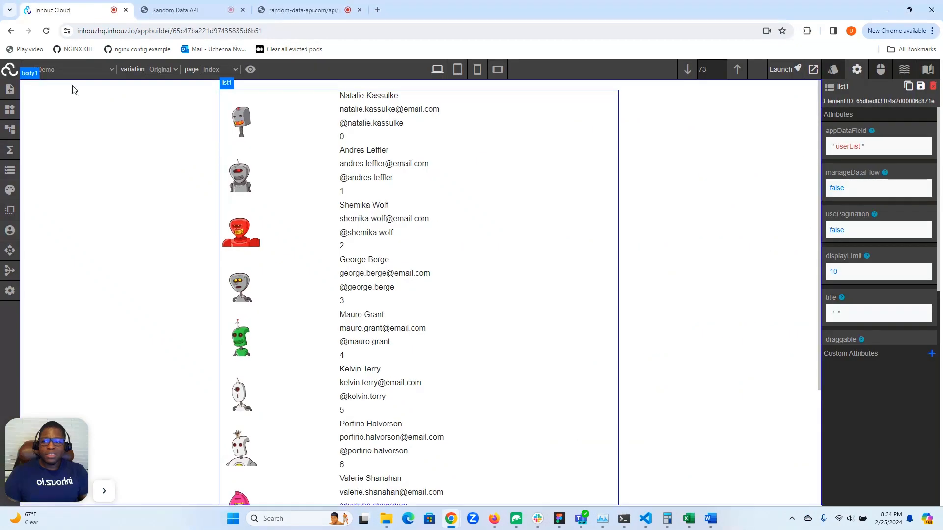
click(9, 173)
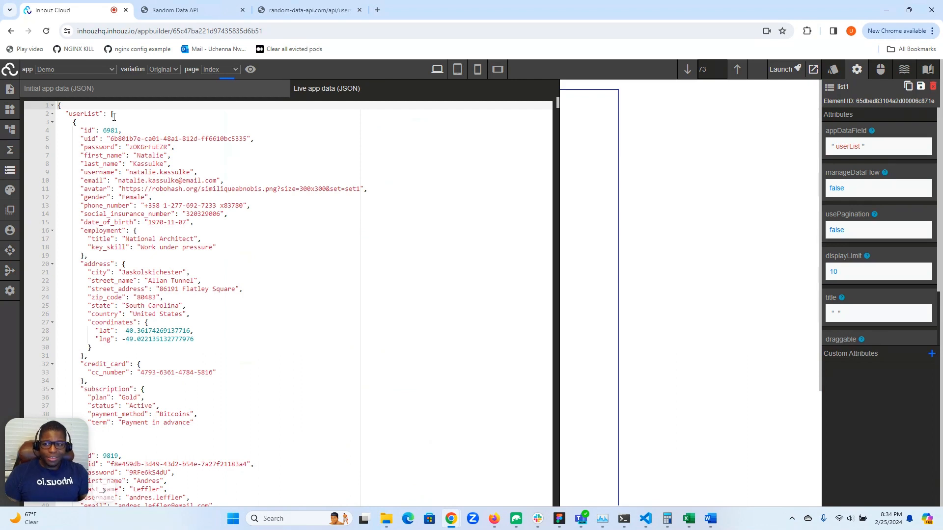
click(8, 174)
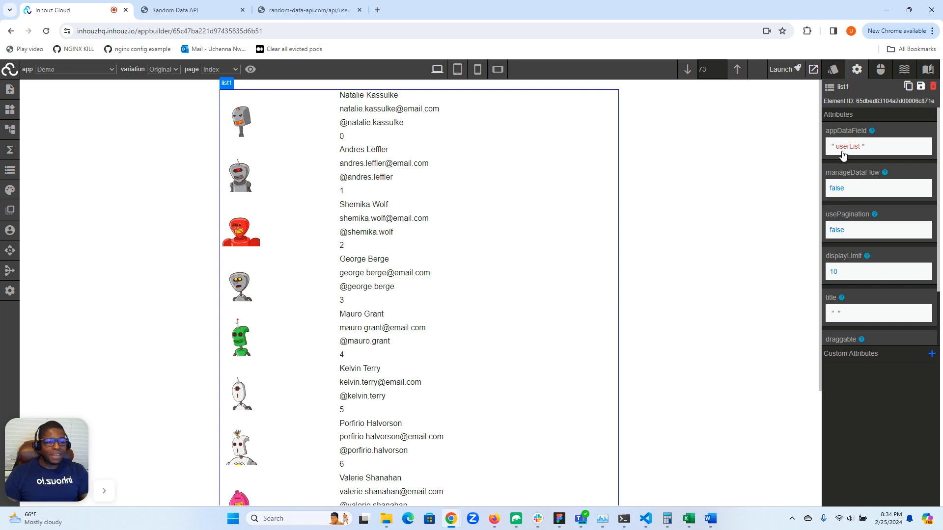
Try enabling manageDataFlow on the list, then switch it back off
click(836, 192)
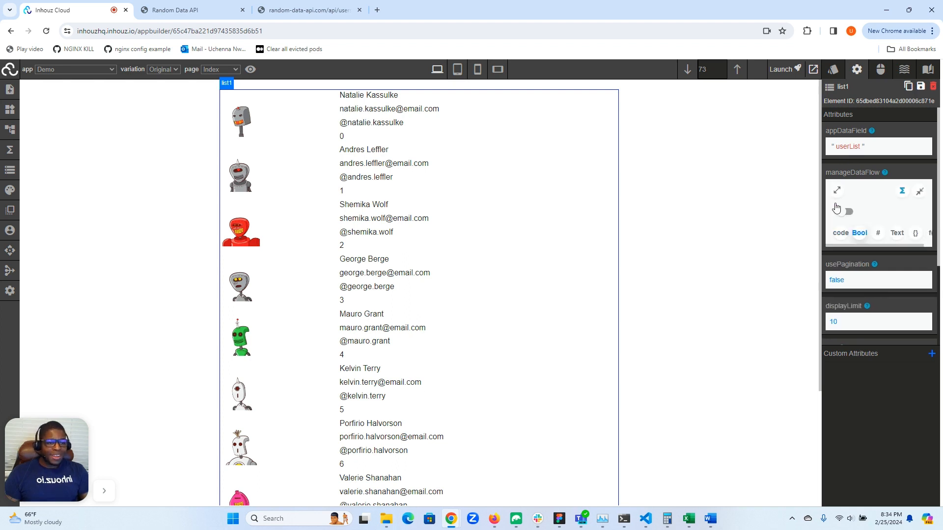
click(843, 212)
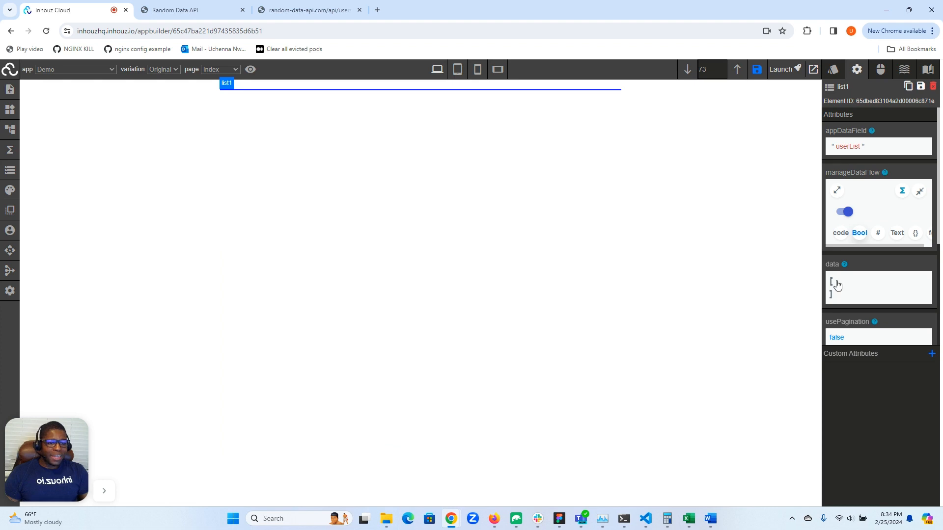
click(843, 212)
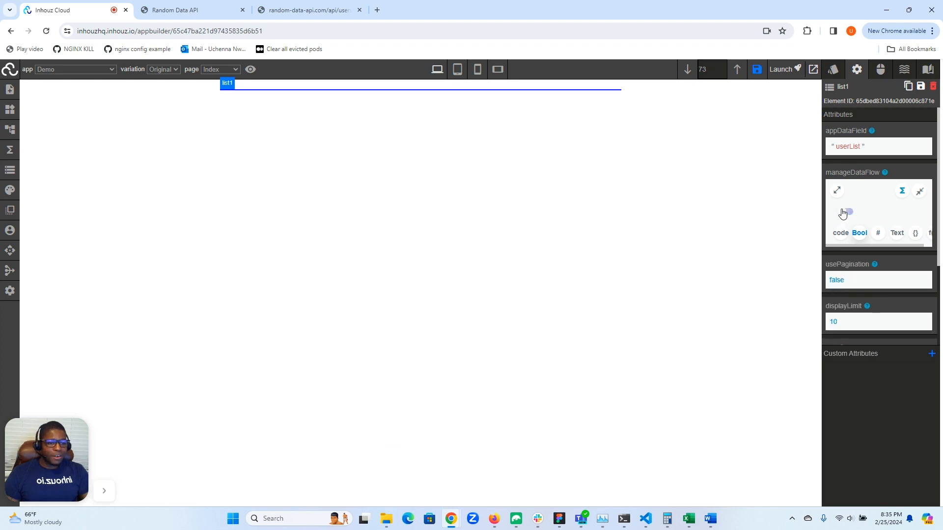
click(919, 191)
Enable usePagination on the list1 element
scroll(879, 201, down, 2)
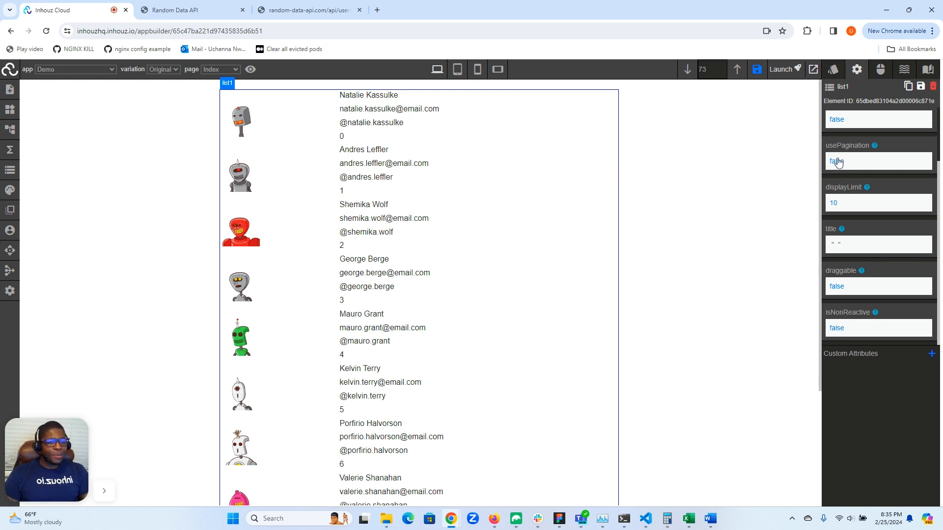
scroll(836, 169, up, 2)
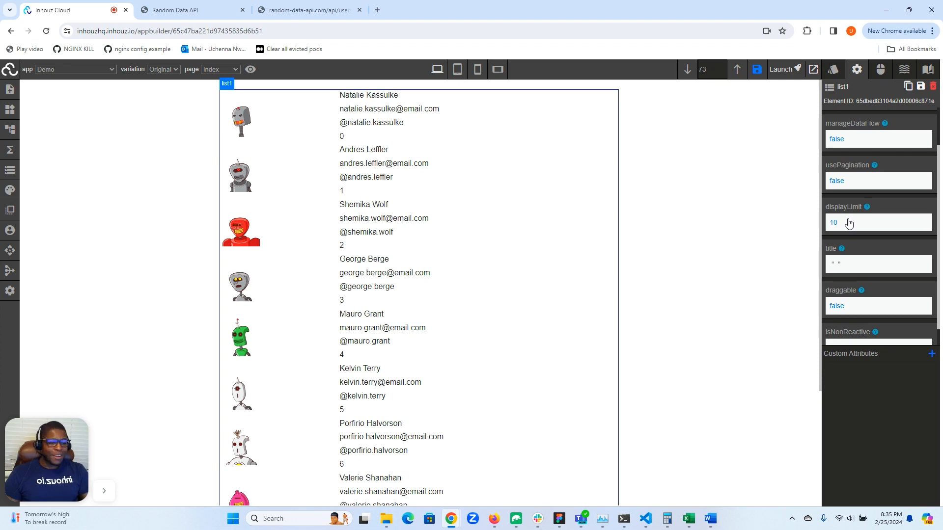
click(835, 185)
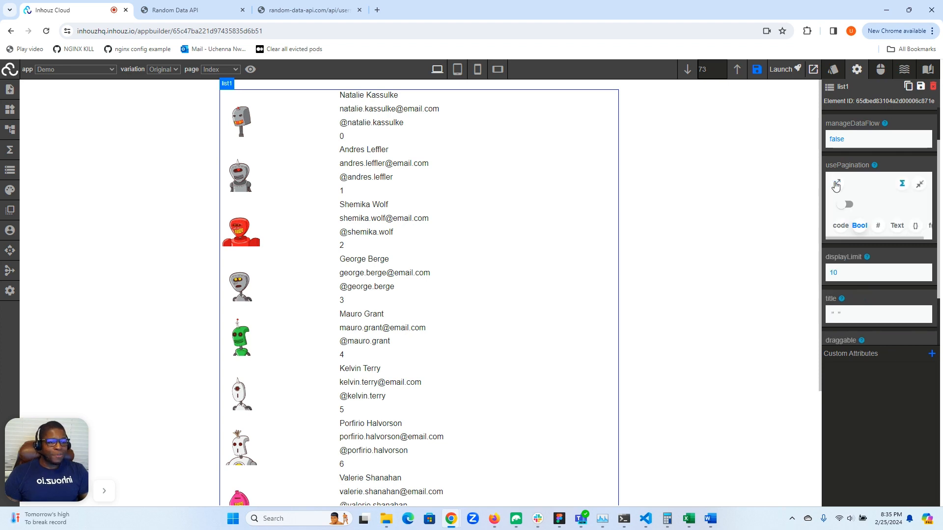
click(844, 204)
click(919, 184)
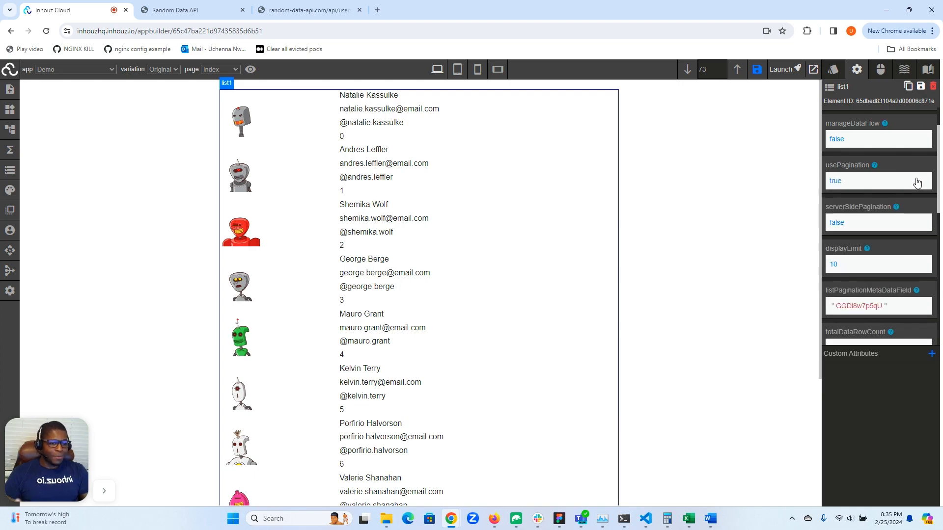
Inspect the list's pagination bar and expand the displayLimitOptions array to view its values
scroll(557, 232, down, 3)
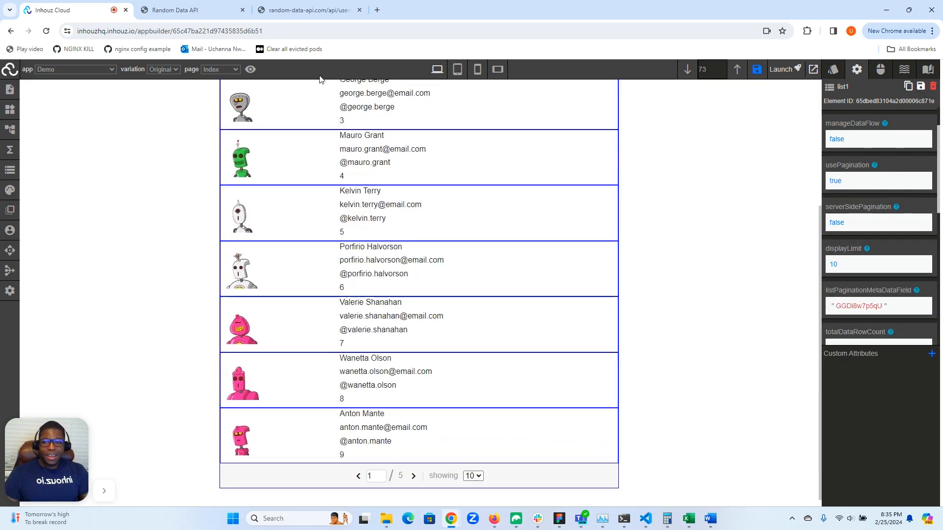
click(305, 10)
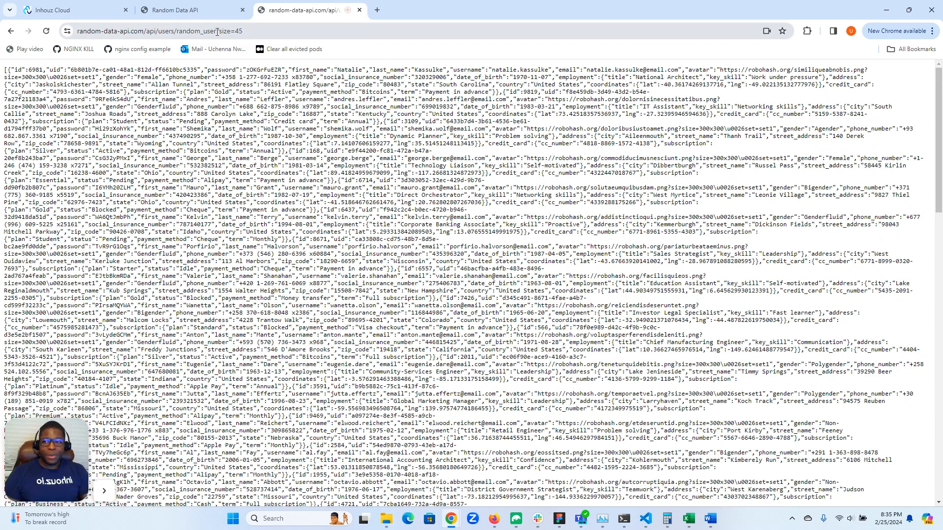
click(84, 6)
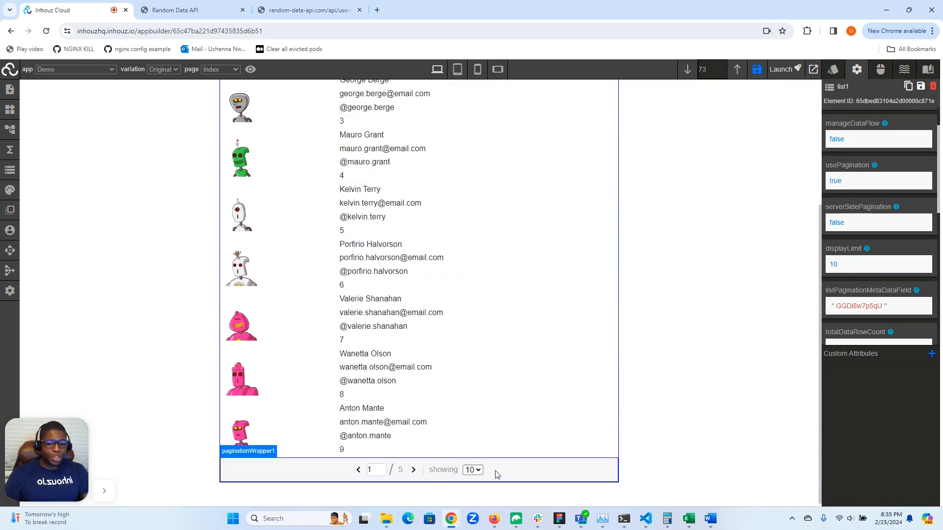
scroll(882, 252, down, 5)
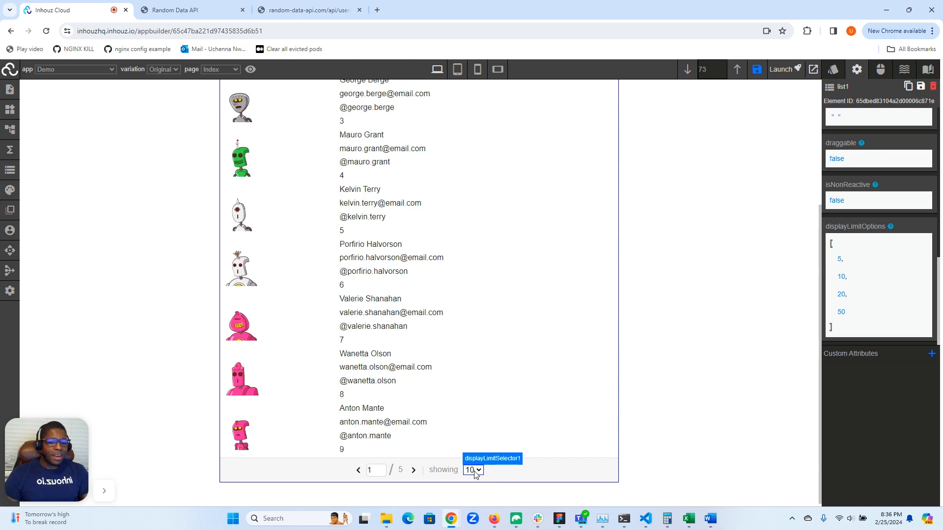
click(849, 271)
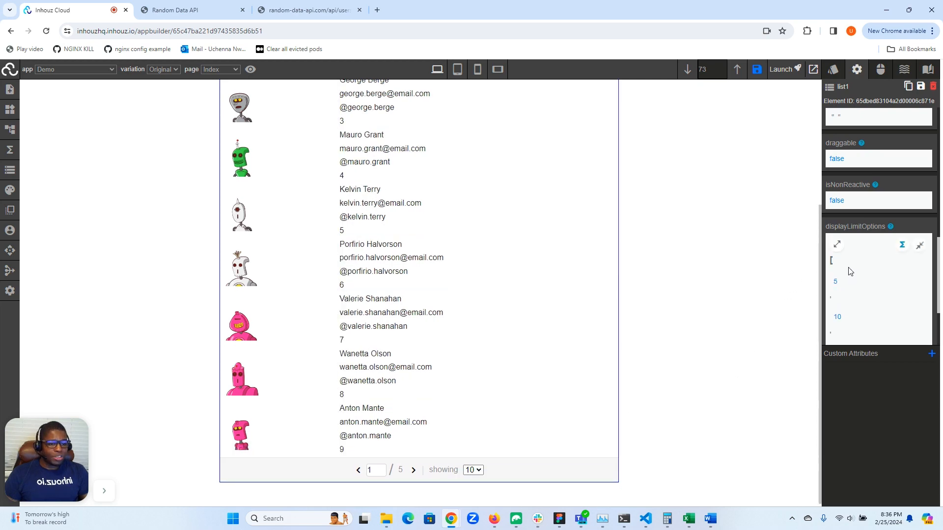
click(837, 245)
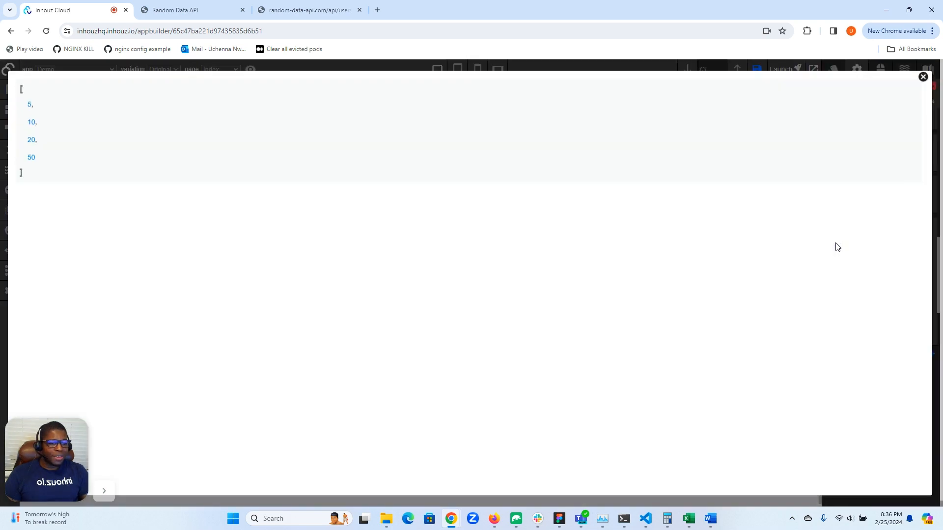
click(923, 77)
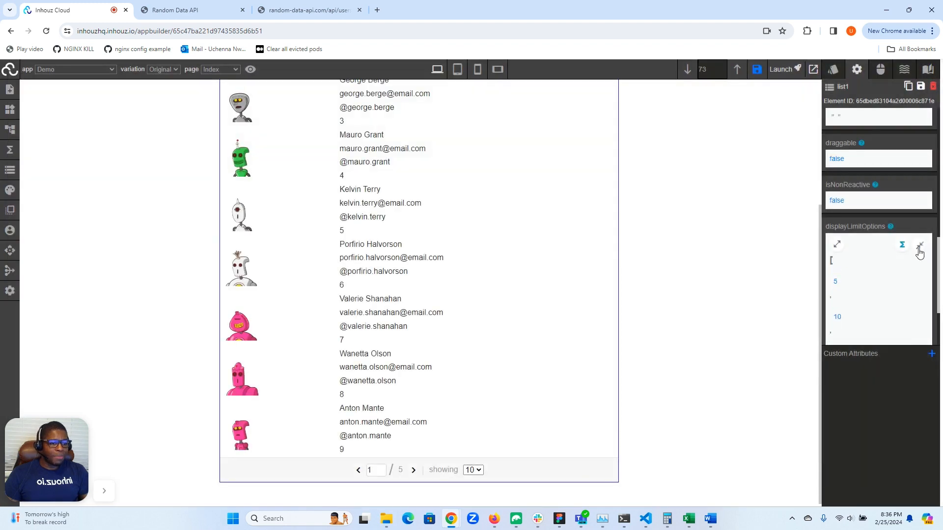
Review list1's pagination attributes, including linkPaginationToRouter and paginationRouterId
scroll(906, 258, up, 10)
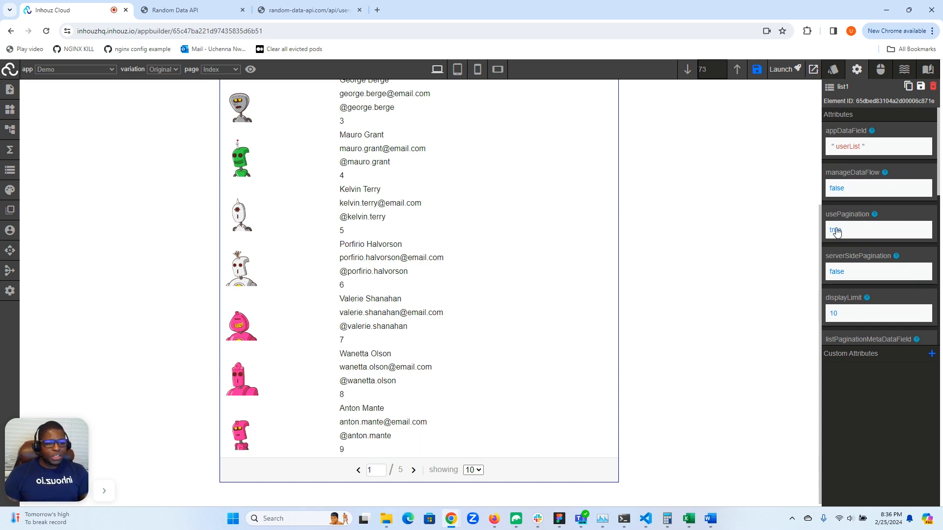
scroll(853, 231, down, 1)
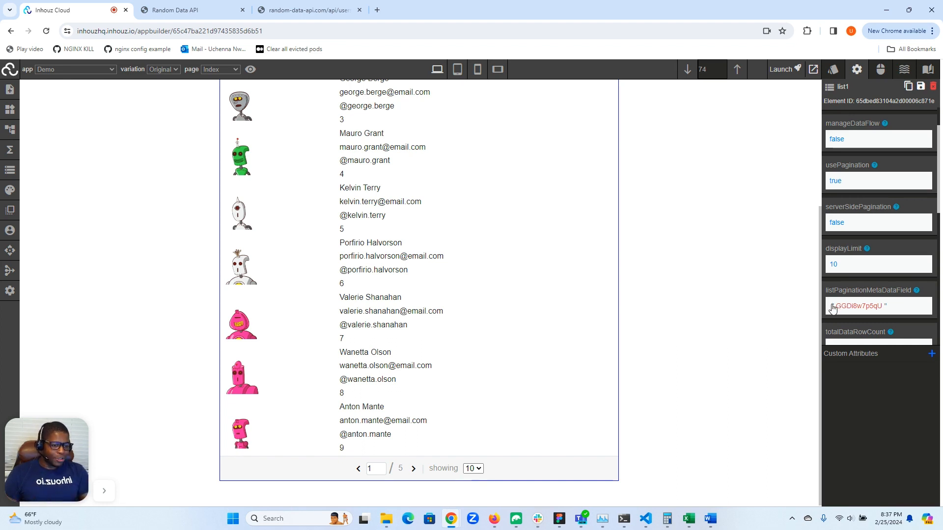
scroll(832, 308, down, 2)
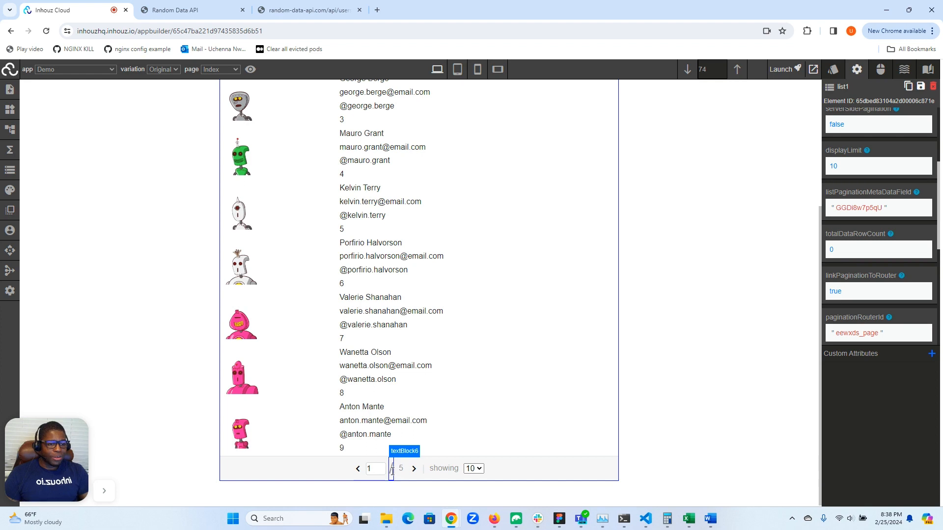
scroll(874, 187, down, 2)
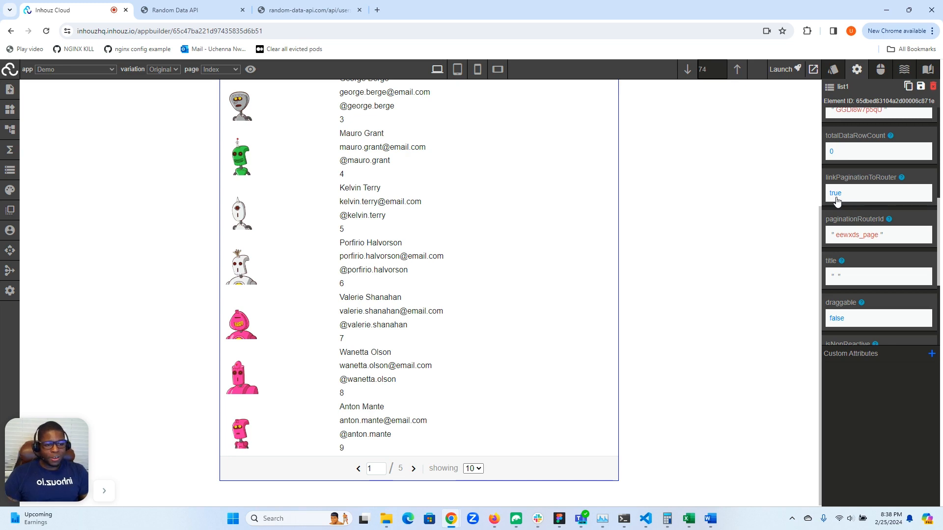
scroll(836, 202, down, 2)
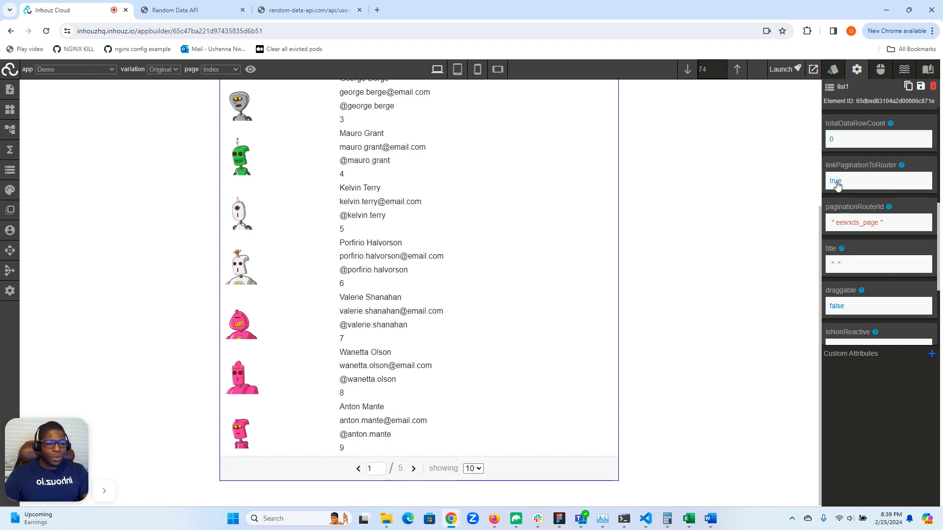
Go to the list's next page in the preview and reload the browser page
click(414, 470)
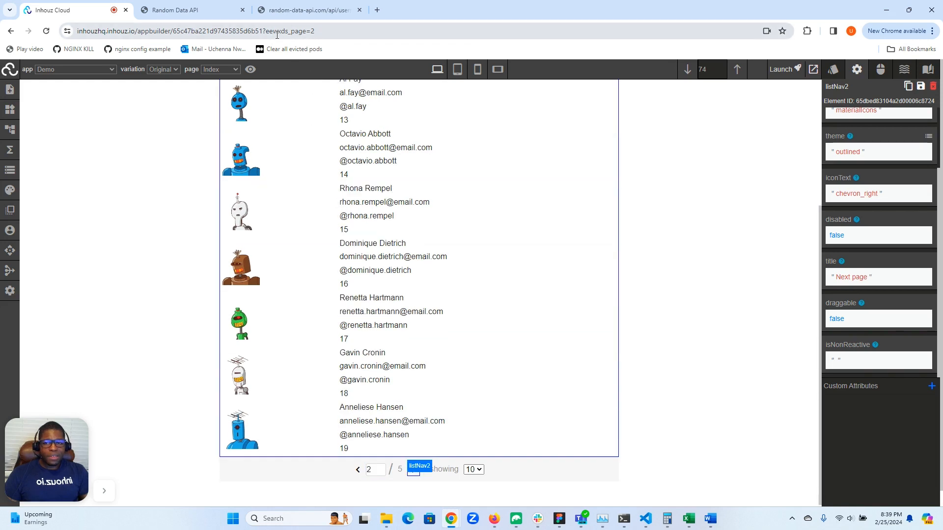
click(46, 31)
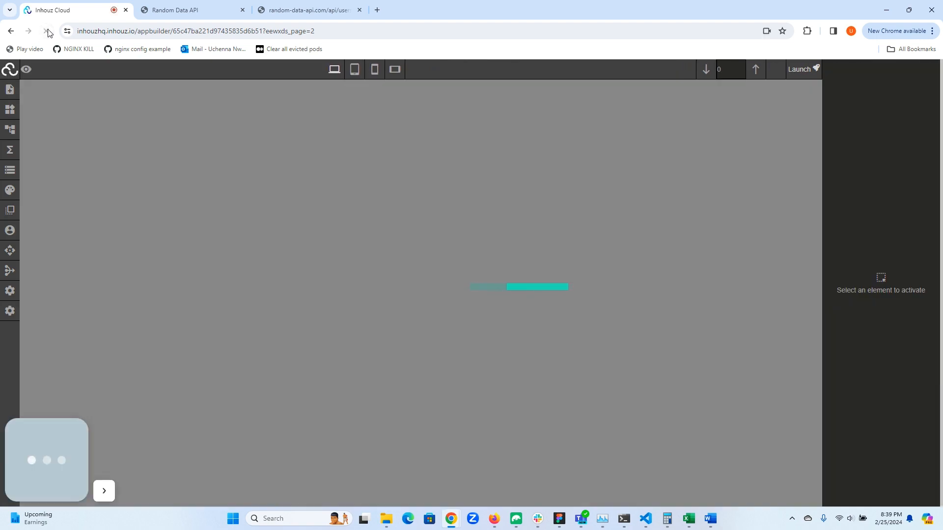
scroll(448, 191, down, 4)
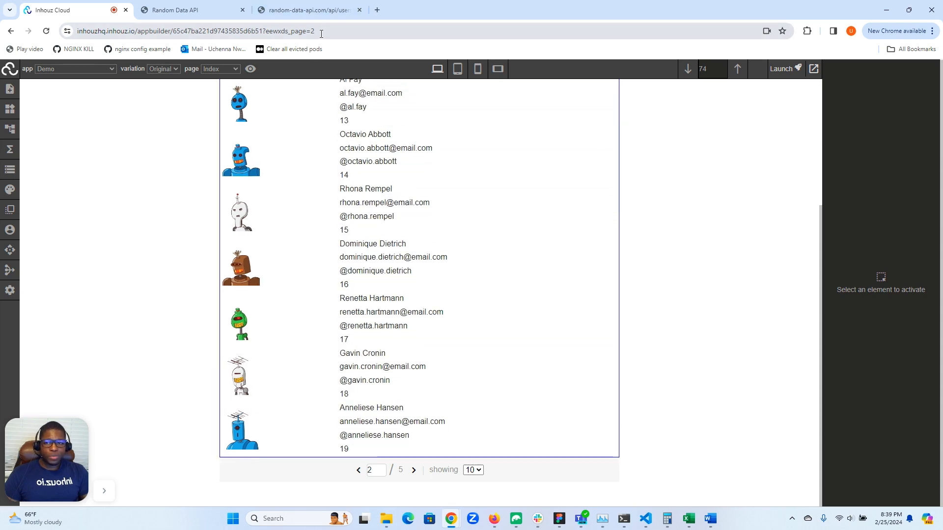
Select list1 from the element hierarchy and review its attribute settings
click(10, 129)
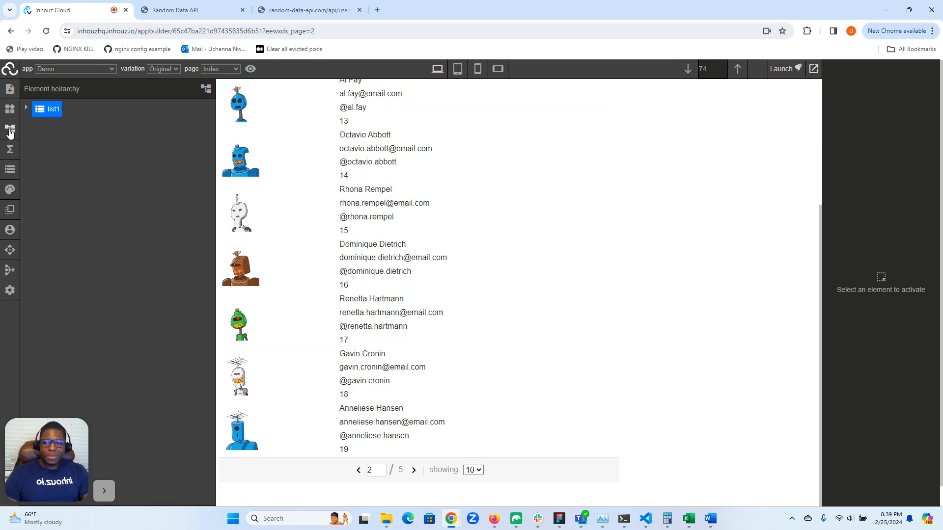
click(47, 110)
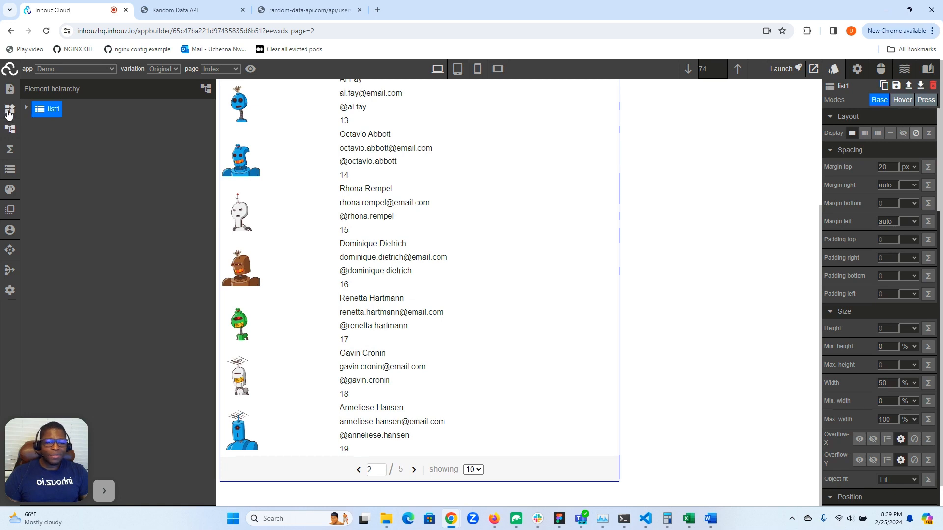
click(9, 113)
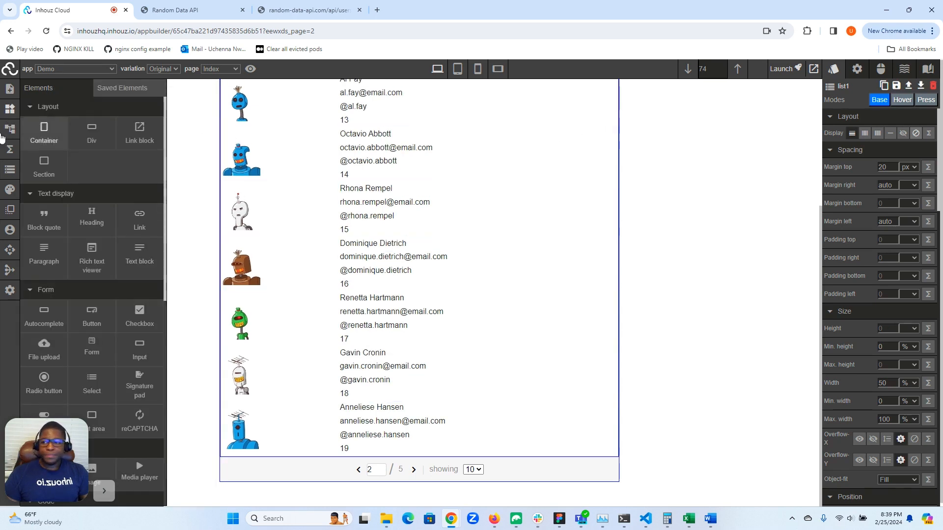
click(11, 111)
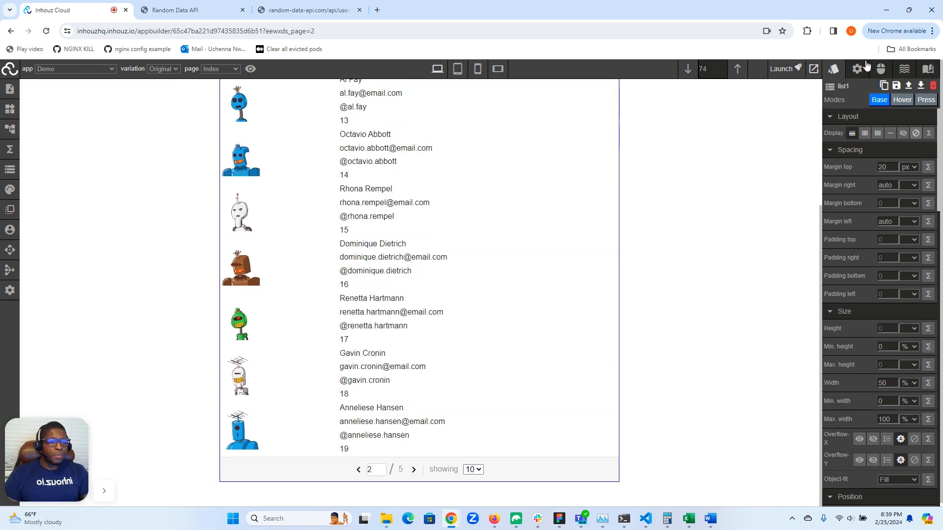
click(857, 68)
scroll(855, 216, down, 5)
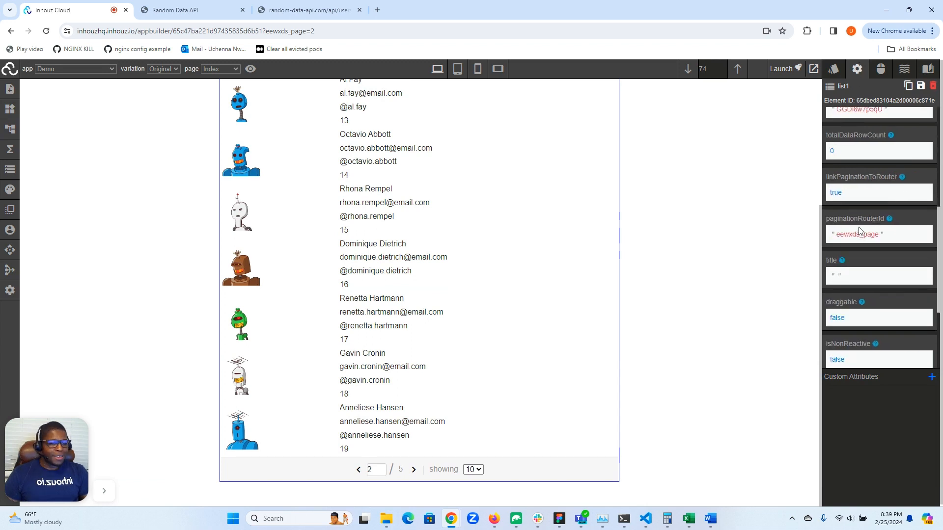
scroll(859, 231, up, 4)
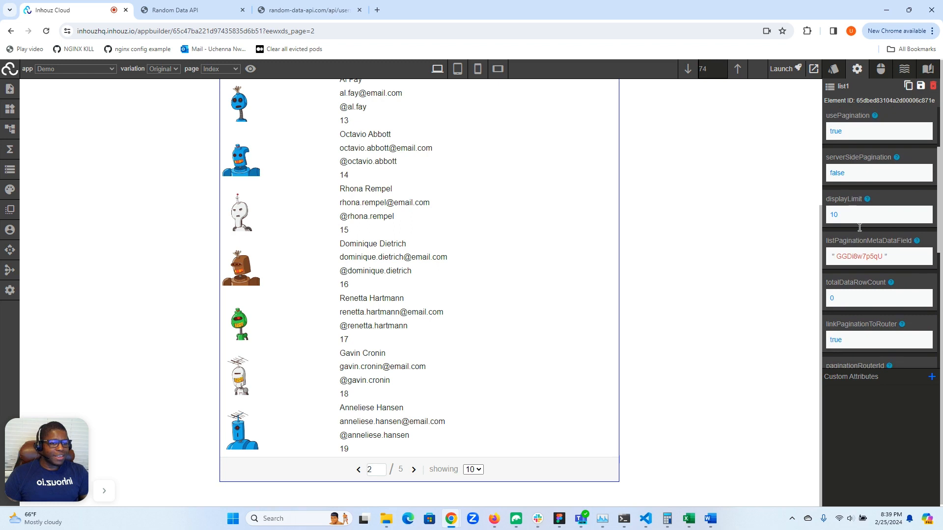
Set the list's showing selector to 5 items per page
click(475, 470)
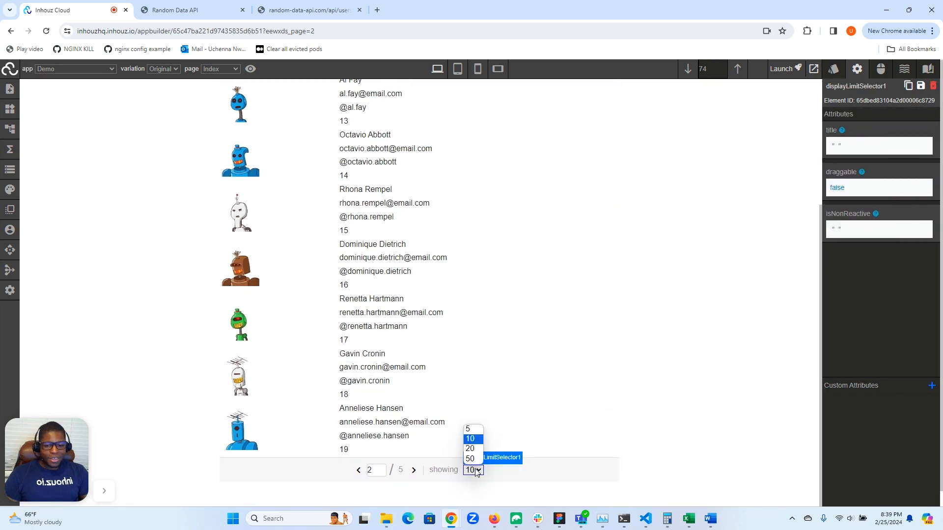
click(473, 431)
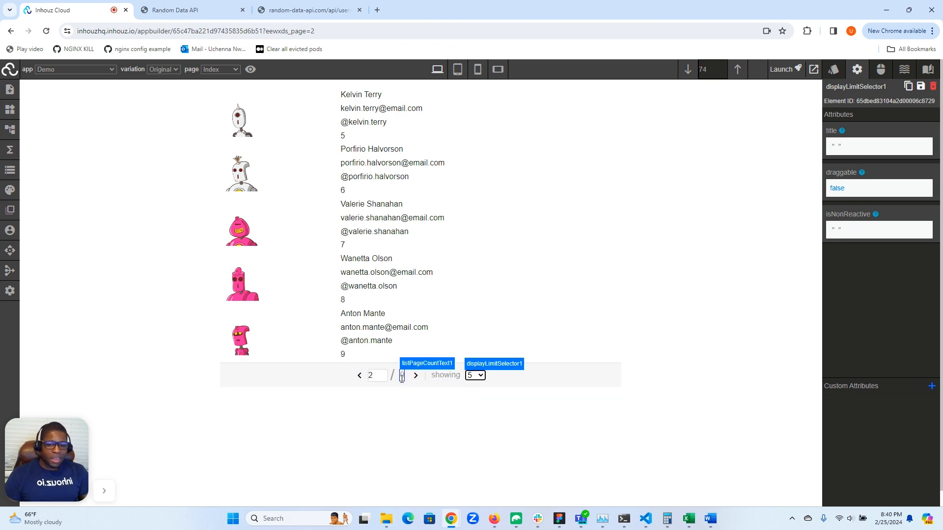
Switch the list's showing selector to 50 items per page and scroll through the displayed entries
click(475, 375)
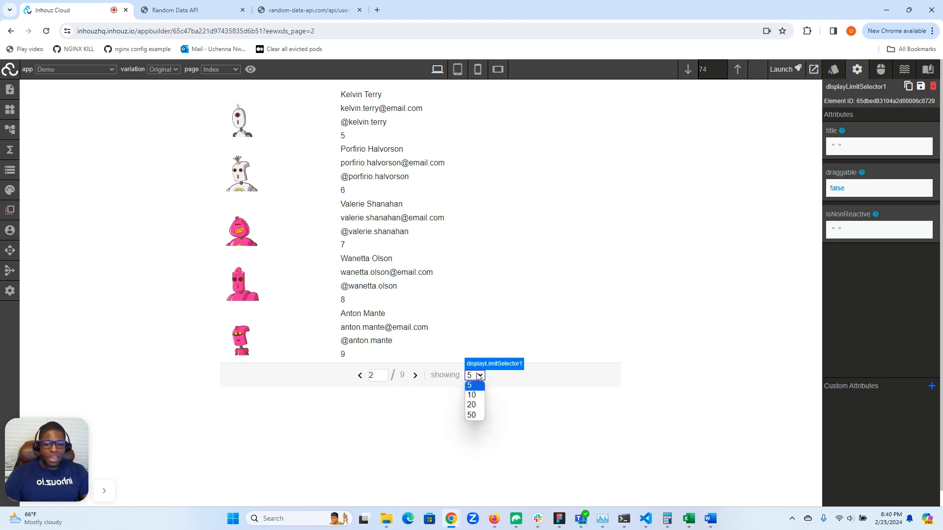
click(471, 416)
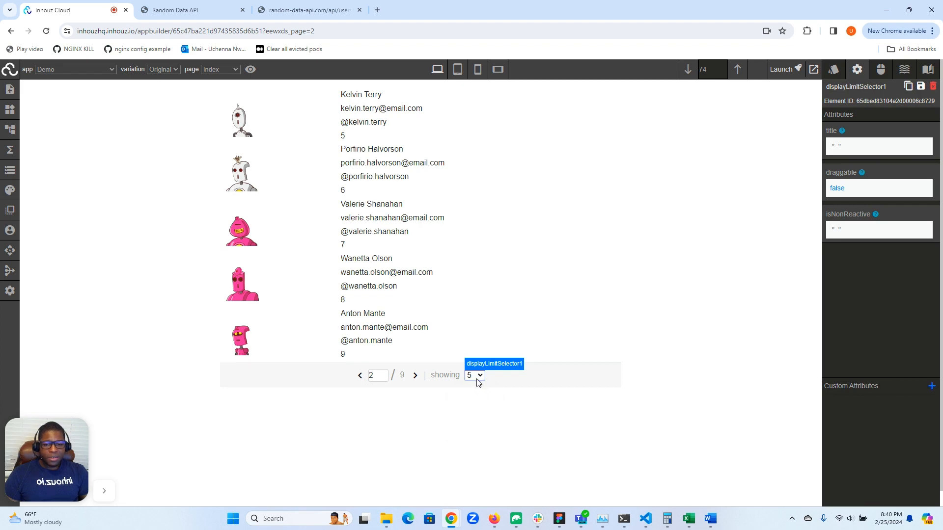
scroll(476, 384, down, 8)
scroll(475, 384, down, 20)
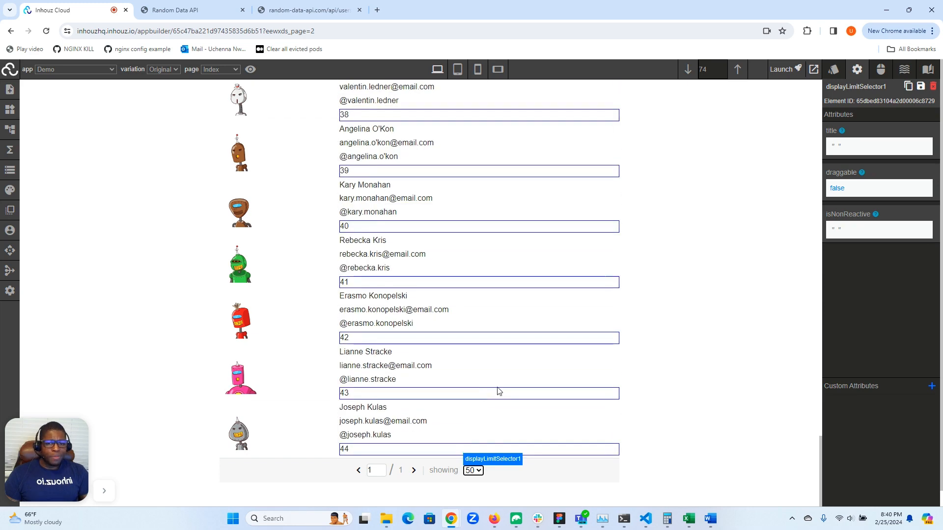
scroll(533, 366, up, 12)
scroll(374, 168, up, 7)
scroll(374, 168, up, 20)
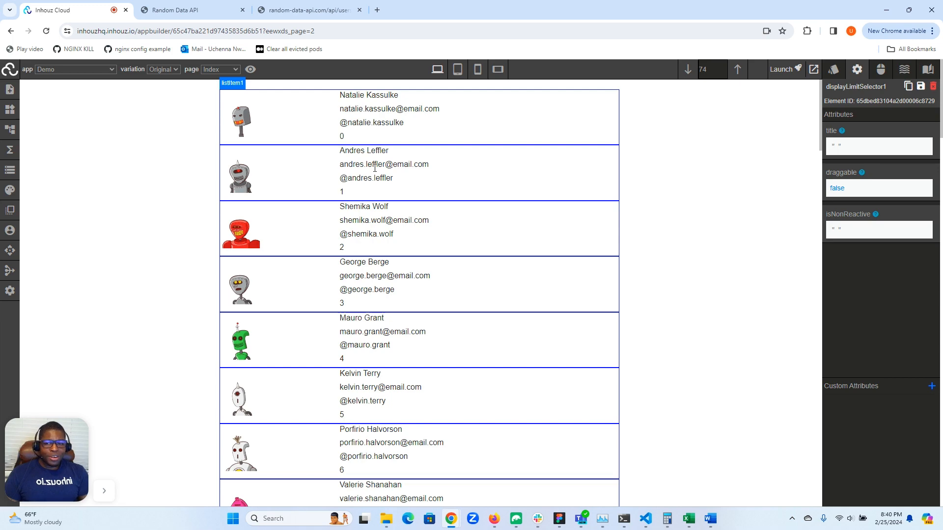
Set list1's displayLimit attribute to 5, save the app, and reload the browser page
click(8, 175)
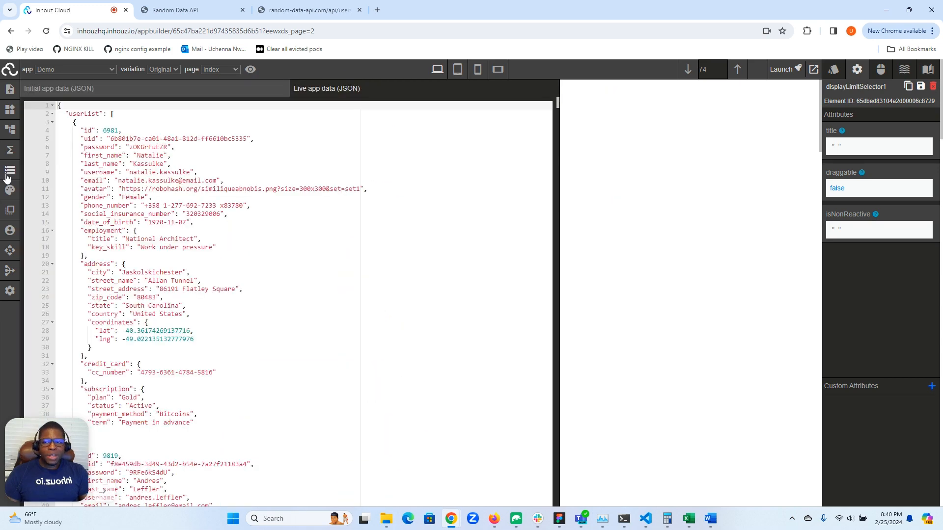
click(8, 172)
click(9, 129)
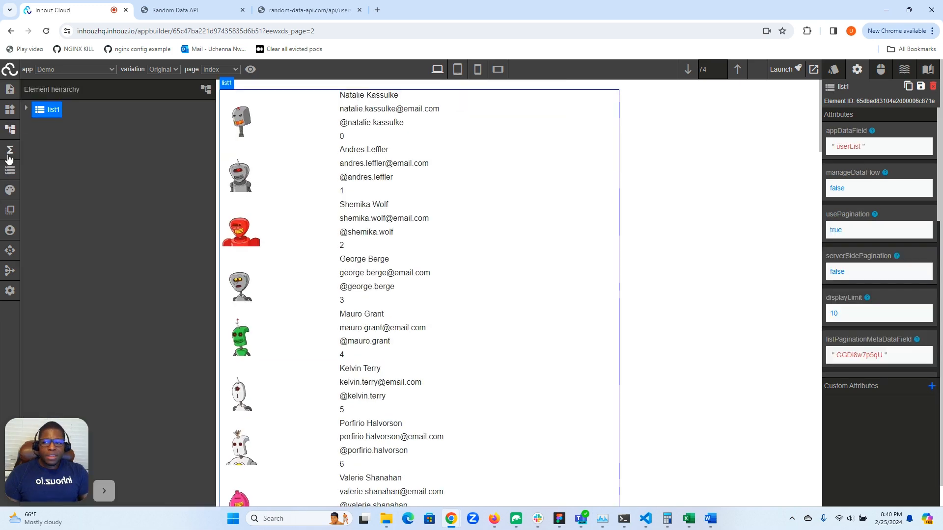
click(9, 131)
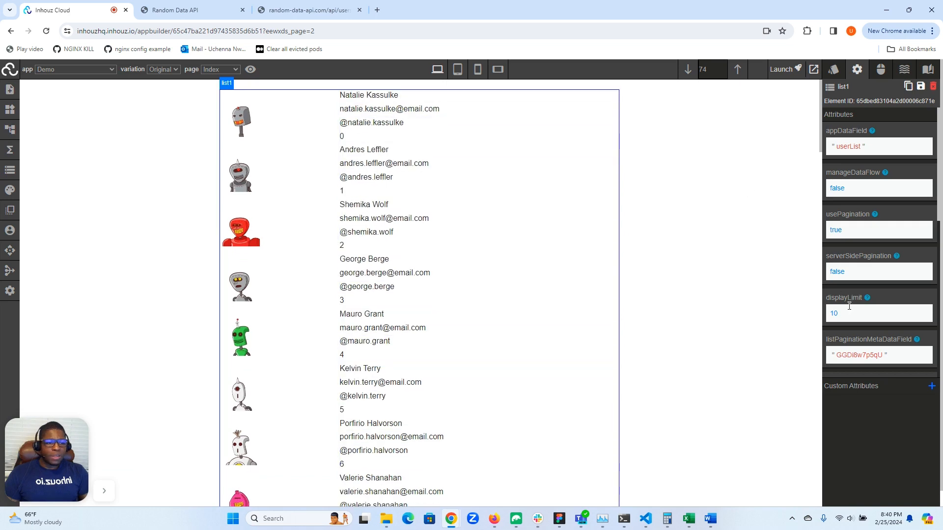
click(845, 314)
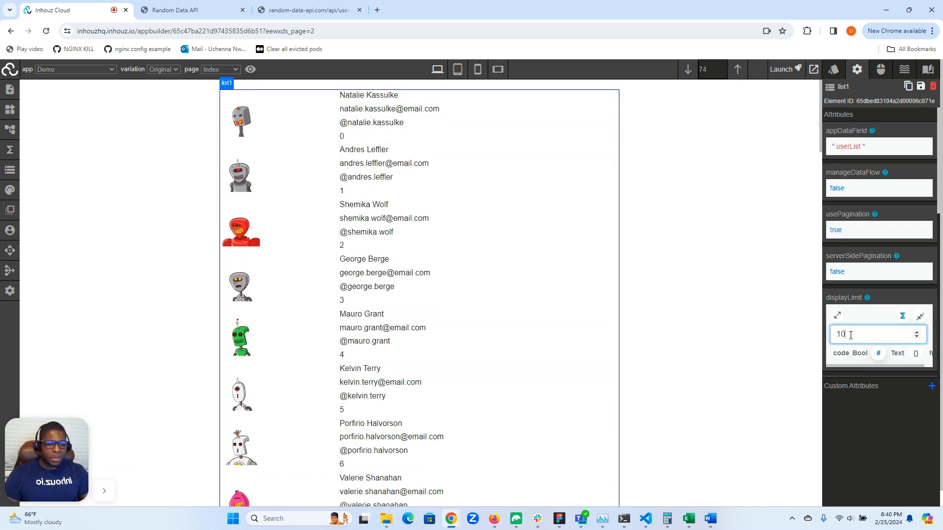
key(Left)
key(shift+Left)
text(5)
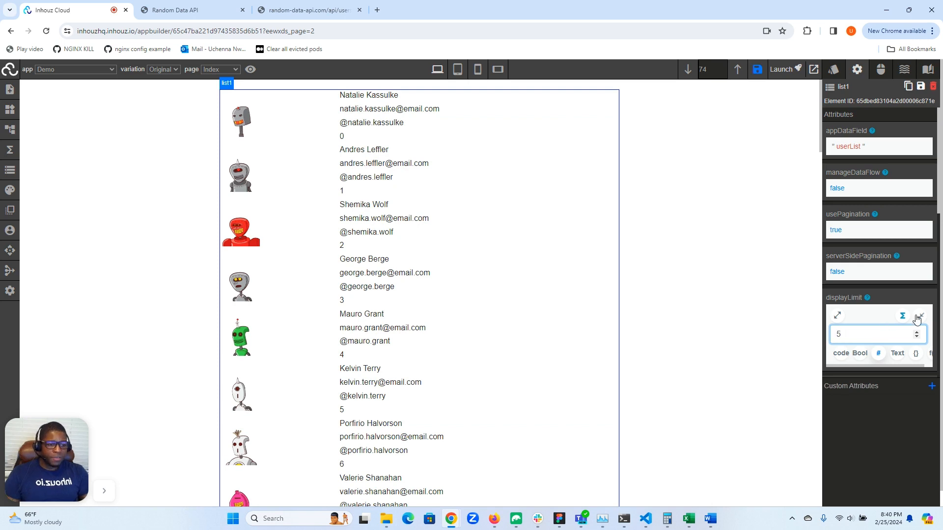
click(758, 69)
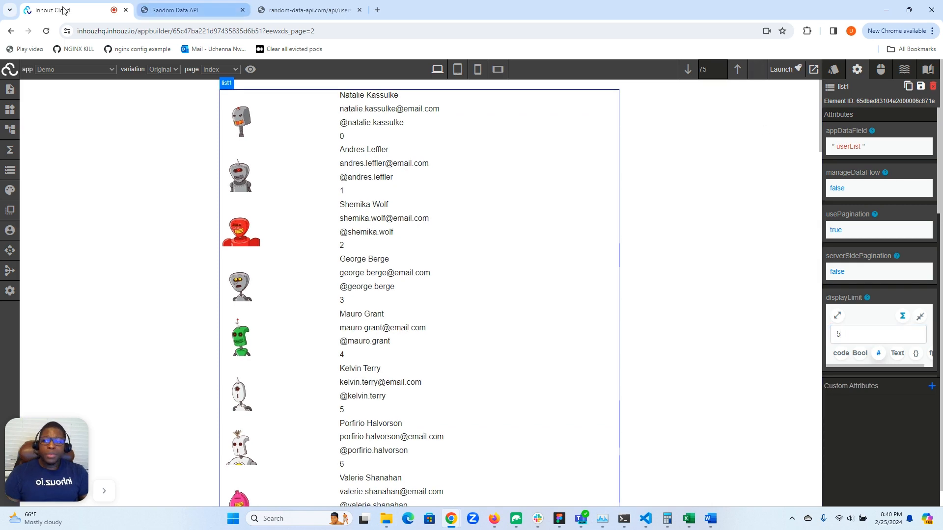
click(47, 31)
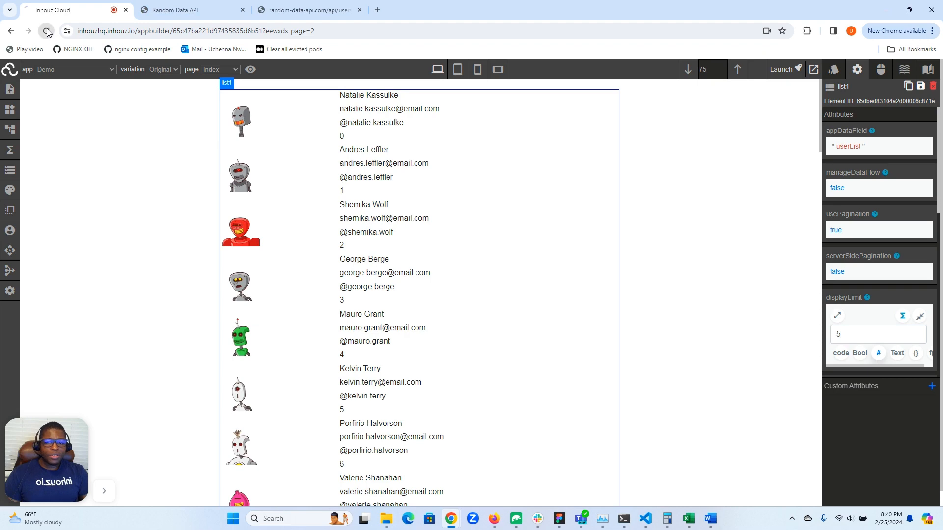